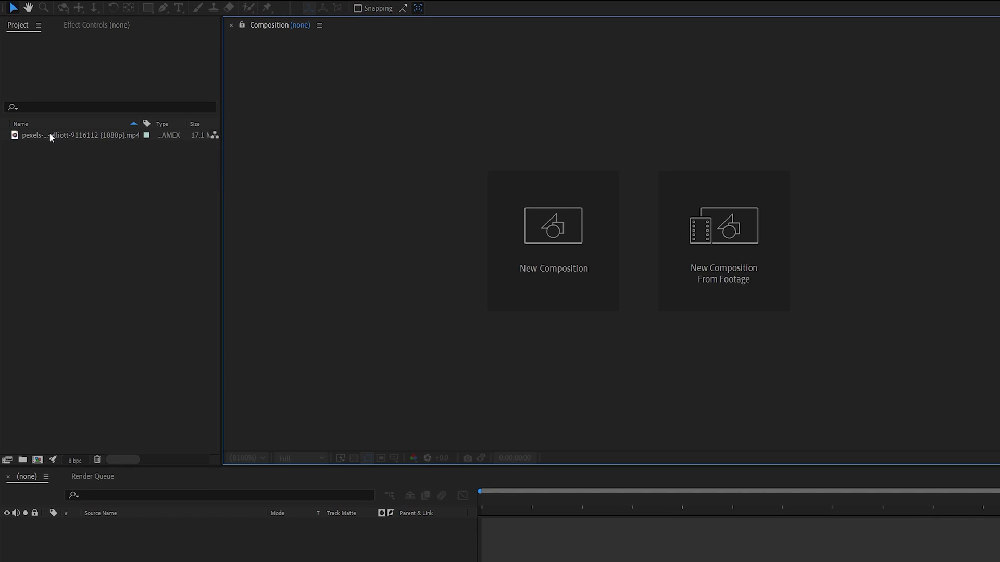
Create a new composition from the penguin beach clip by dropping it onto the timeline.
drag(42, 134, 150, 461)
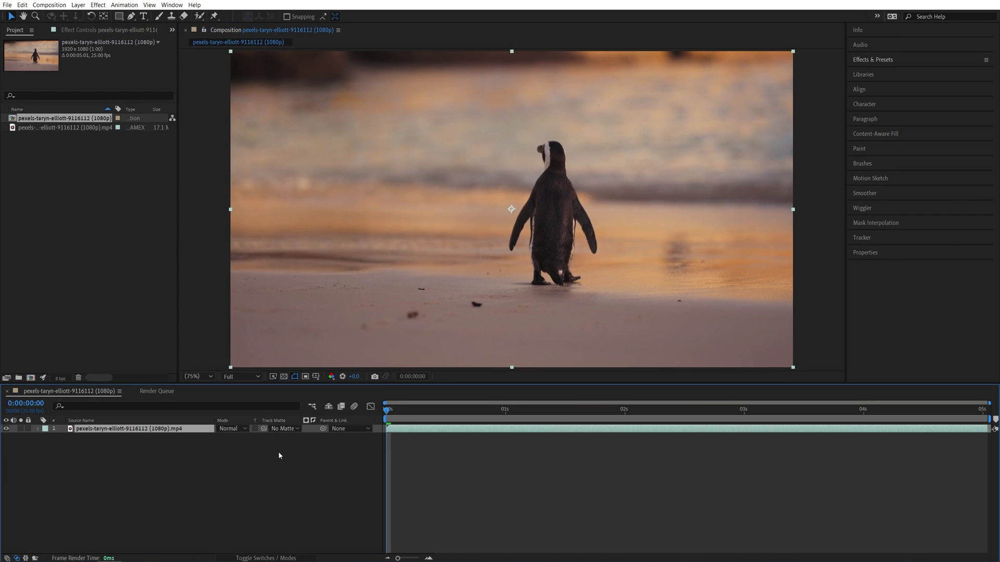
Open the penguin layer in its own viewer with the Roto Brush active at a smaller size.
double_click(143, 429)
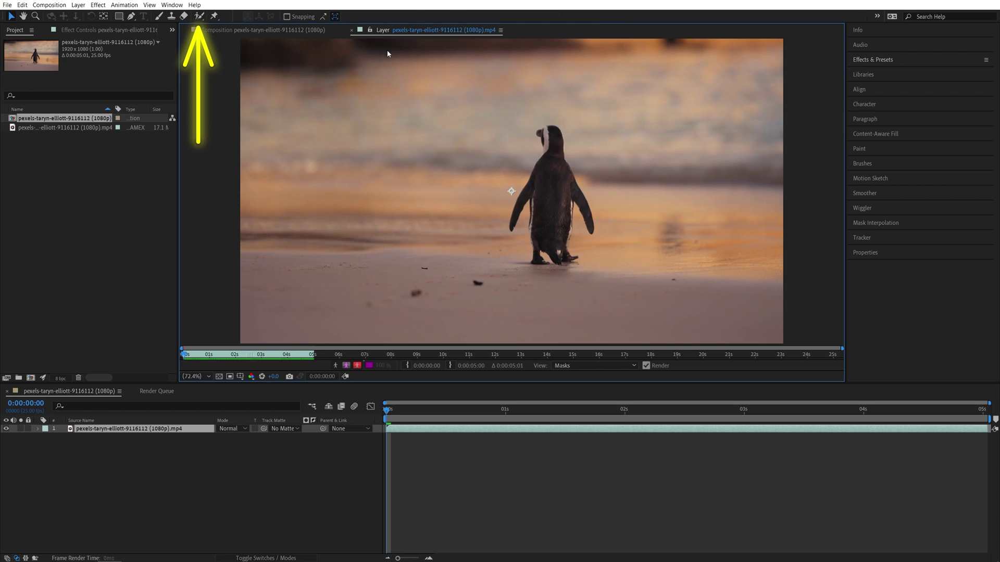
click(199, 18)
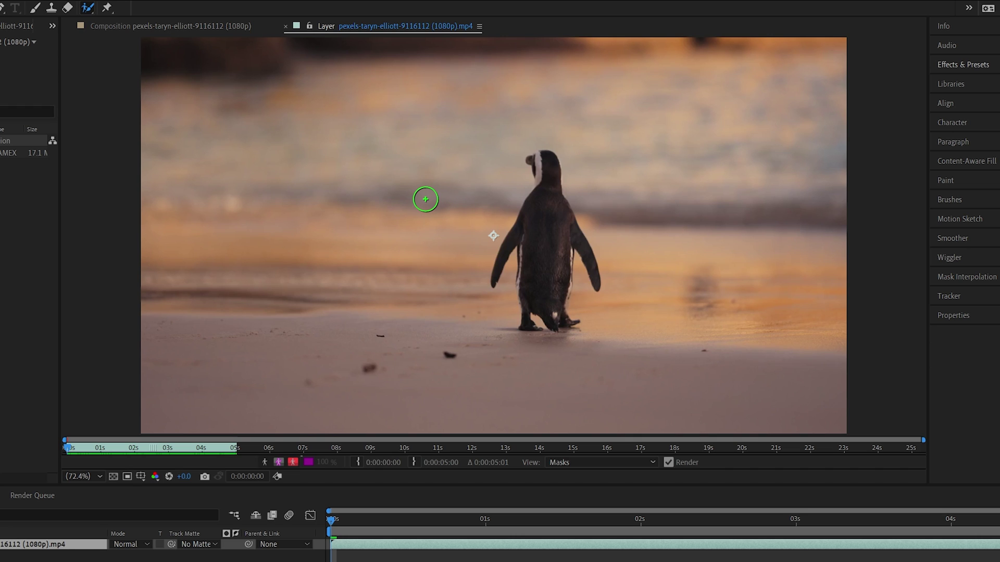
key(ctrl)
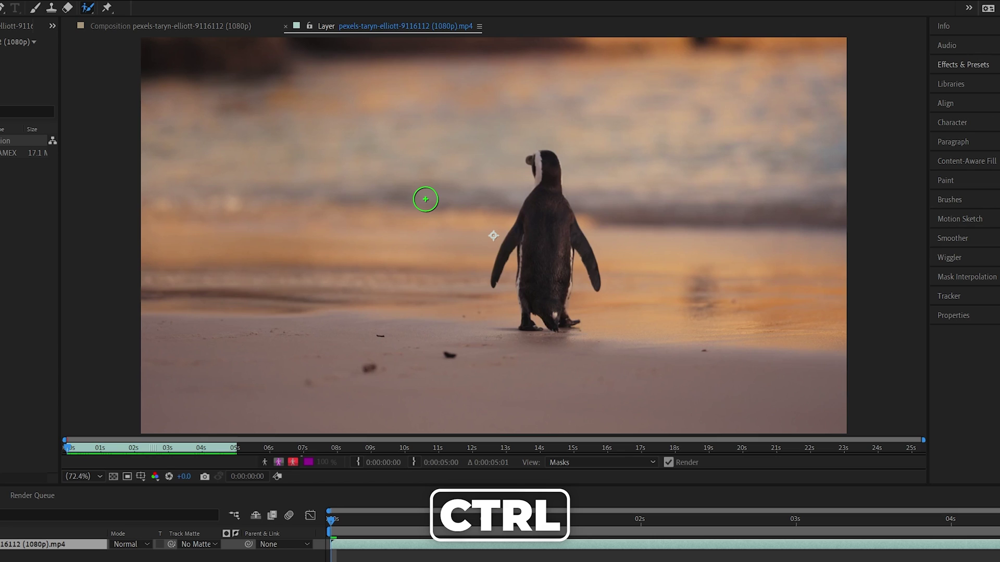
ctrl+click(426, 199)
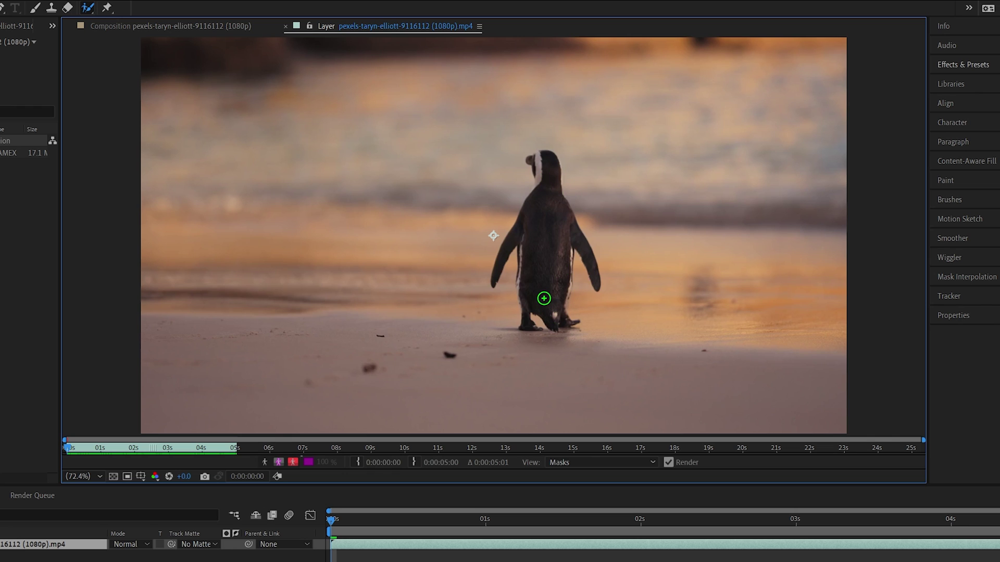
Paint foreground strokes over the penguin's body and lower left side.
drag(544, 298, 548, 165)
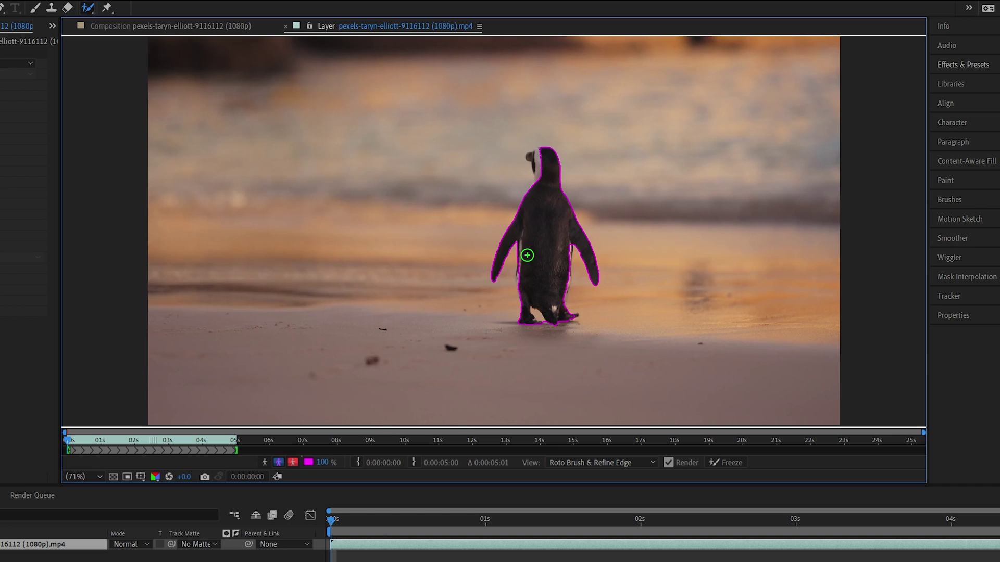
scroll(537, 269, up, 1)
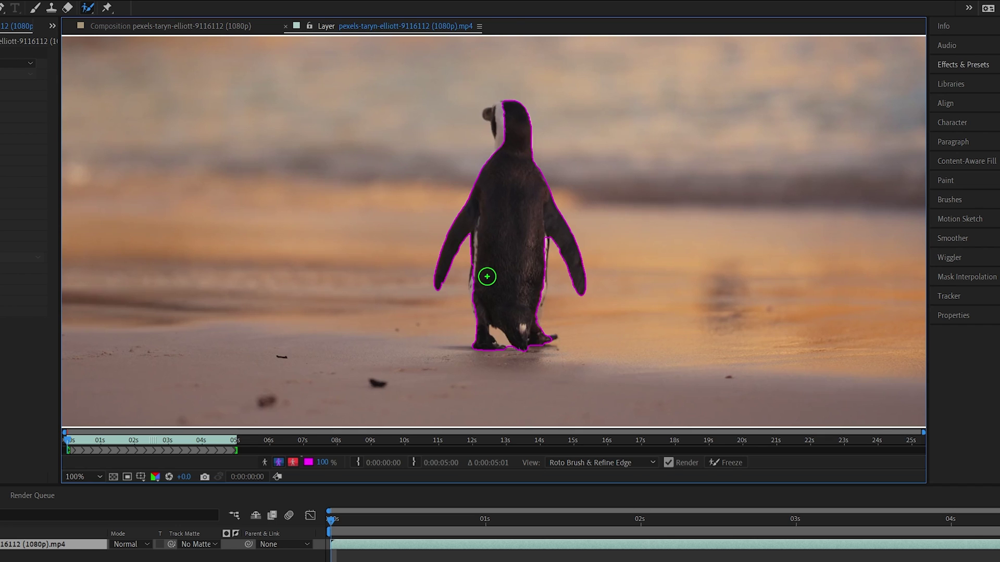
scroll(487, 277, up, 2)
scroll(496, 217, down, 2)
scroll(497, 215, up, 2)
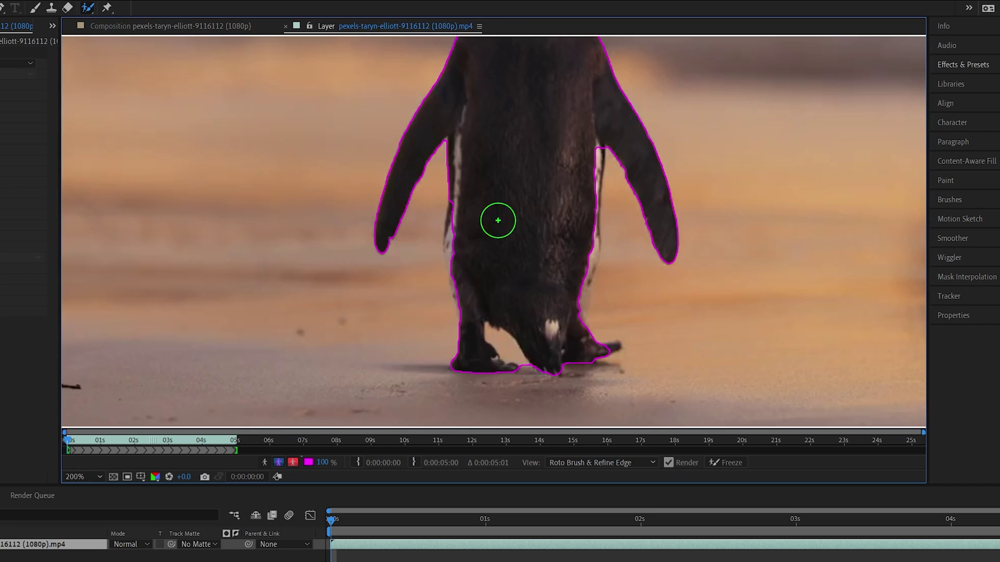
drag(464, 286, 460, 204)
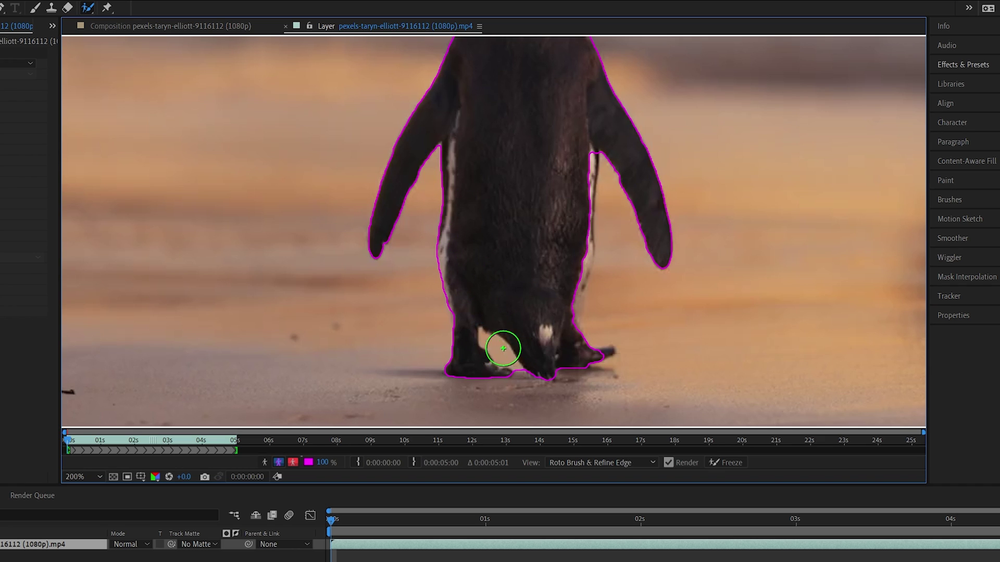
Subtract the sand gap between the legs, then add the right side and head to the matte.
key(alt)
drag(487, 339, 514, 368)
drag(571, 301, 591, 145)
scroll(551, 138, down, 2)
drag(514, 179, 492, 112)
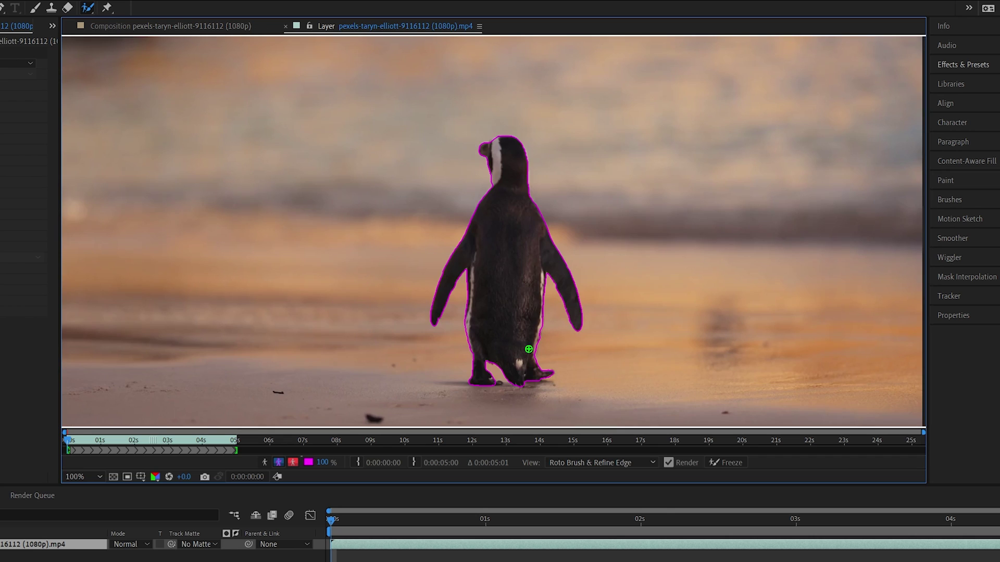
Propagate the penguin matte through the whole clip and freeze it.
key(space)
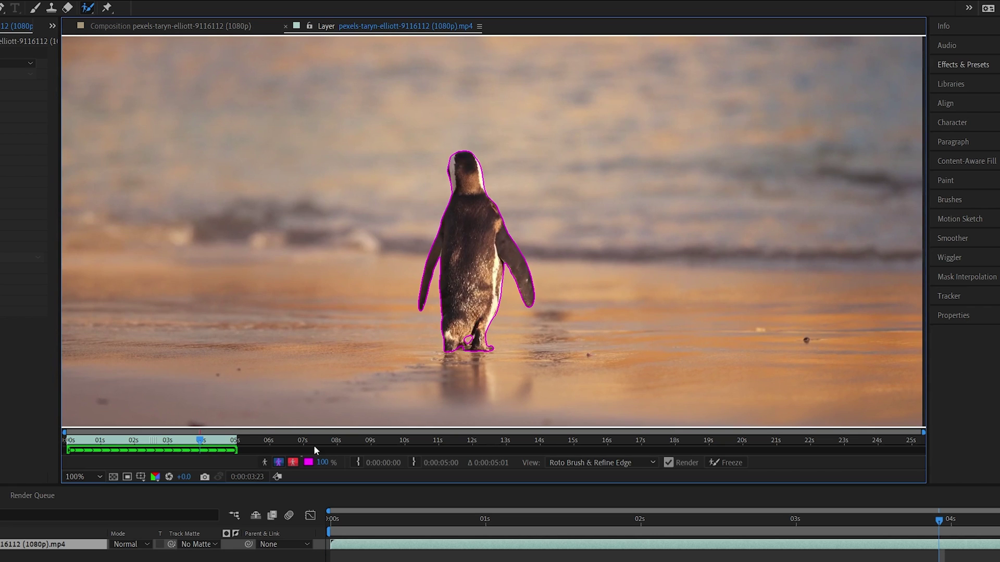
click(725, 464)
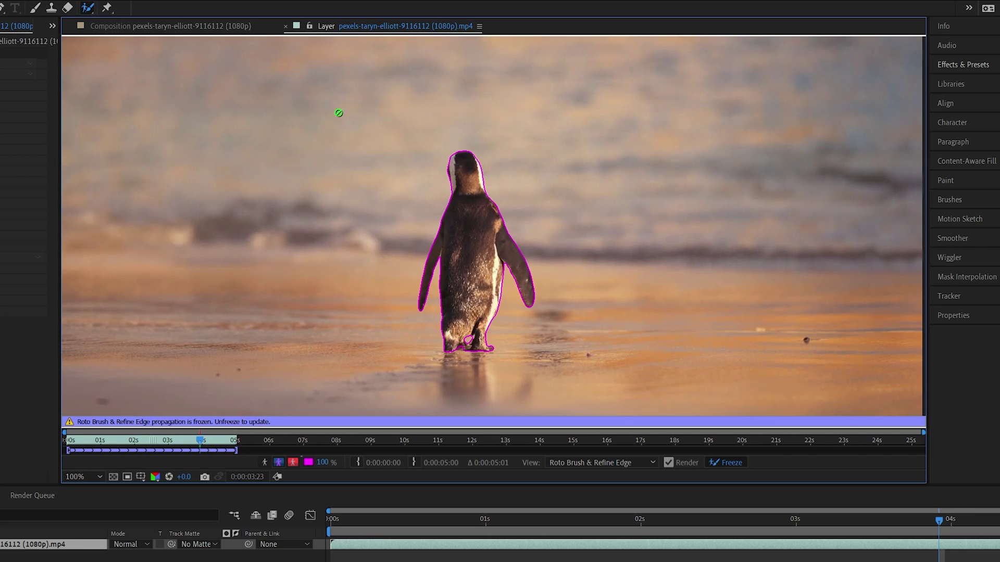
View the cut-out penguin in the composition and zoom in on its edge fringe.
click(140, 29)
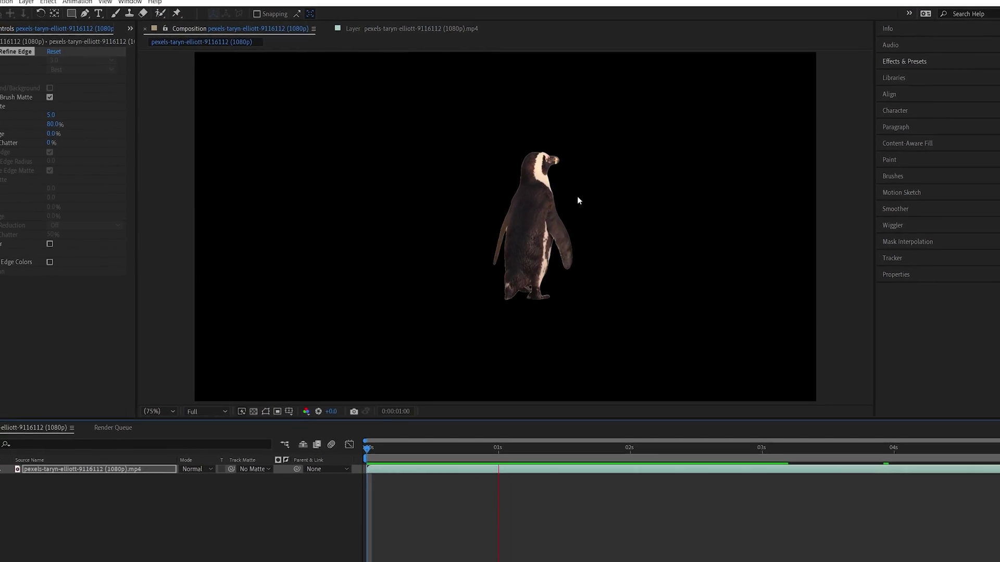
click(611, 413)
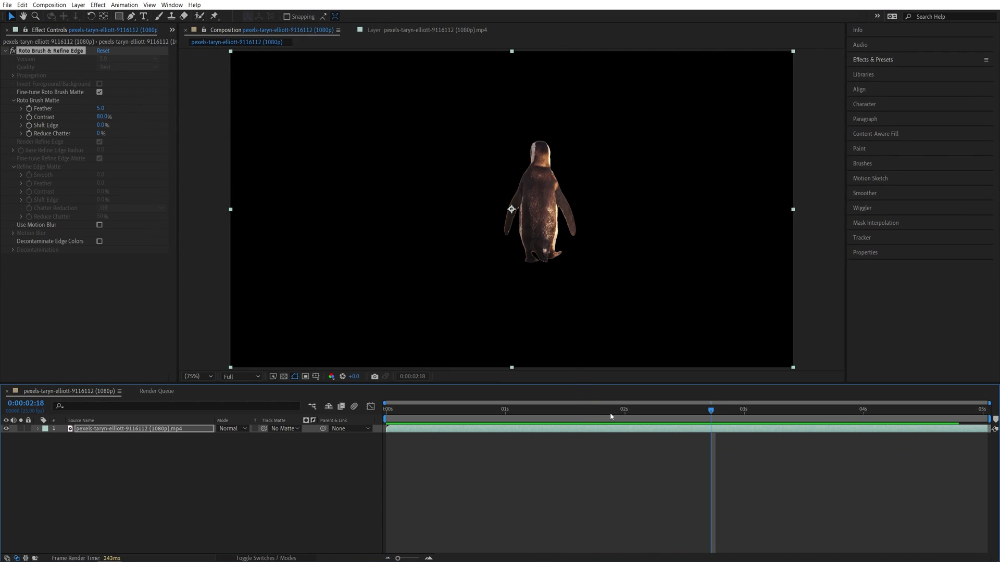
click(545, 412)
drag(544, 414, 468, 414)
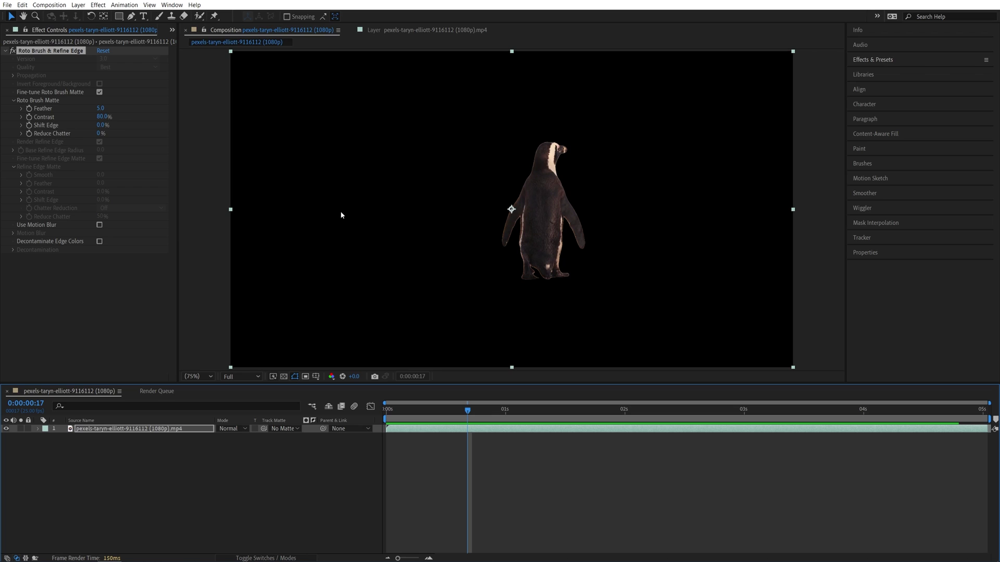
key(period)
key(period)
key(period)
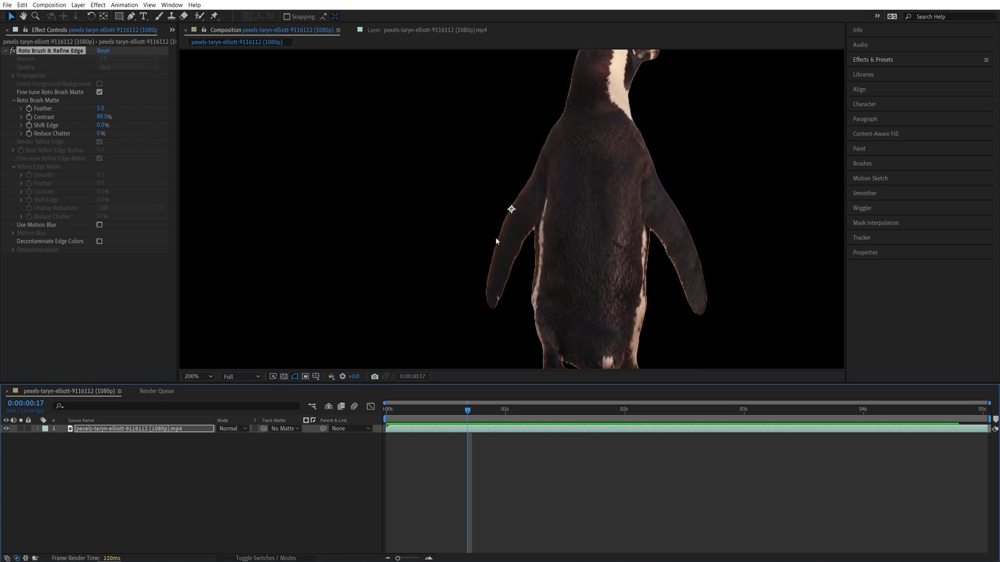
scroll(425, 185, down, 2)
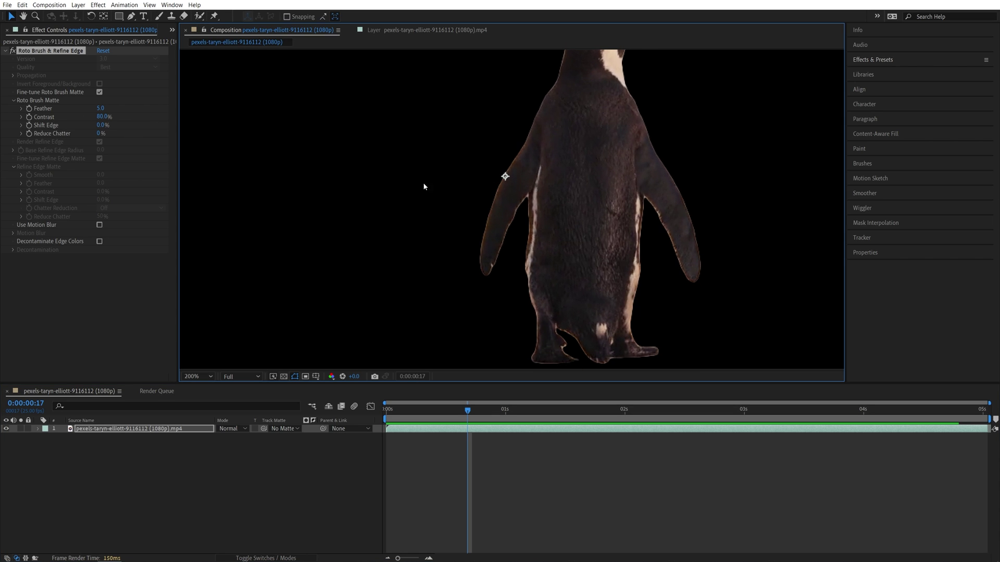
click(103, 126)
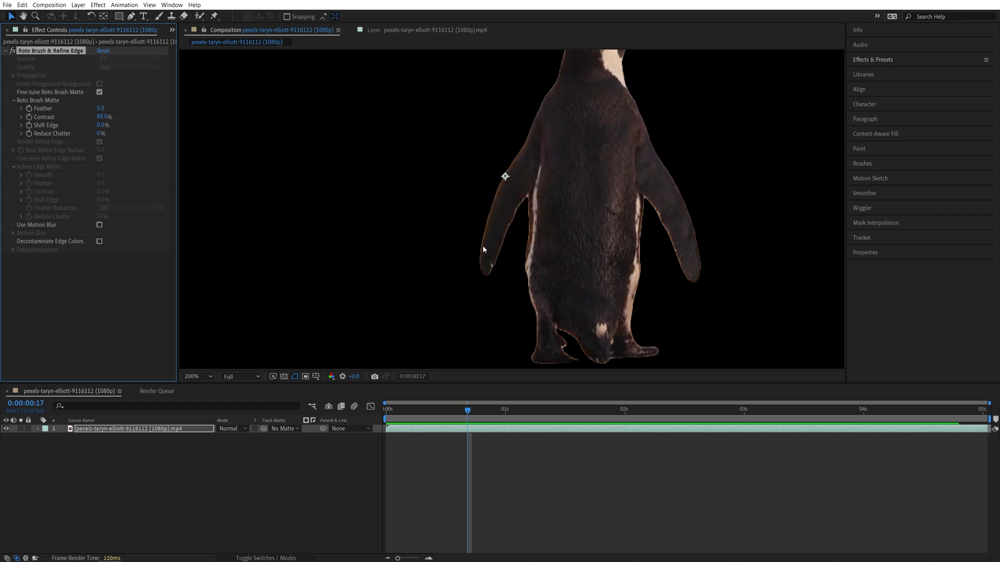
key(period)
key(period)
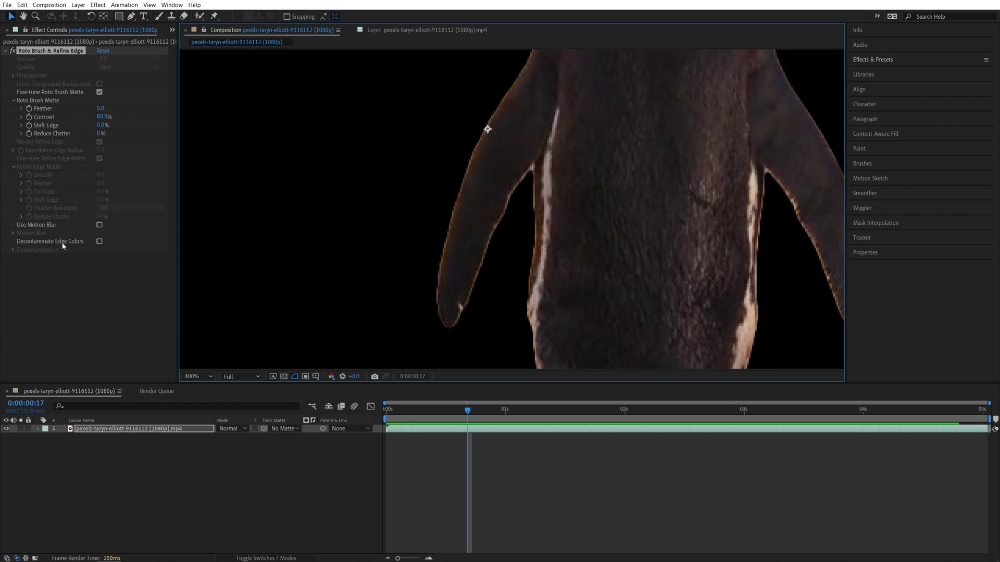
Enable Decontaminate Edge Colors with radius raised to 0.5 and preview from the start.
click(99, 241)
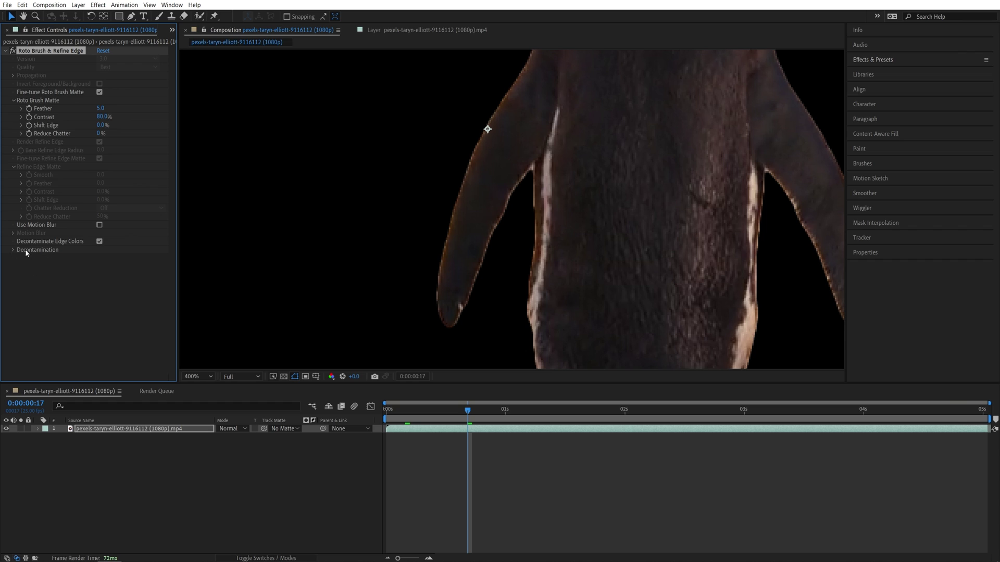
drag(99, 275, 116, 275)
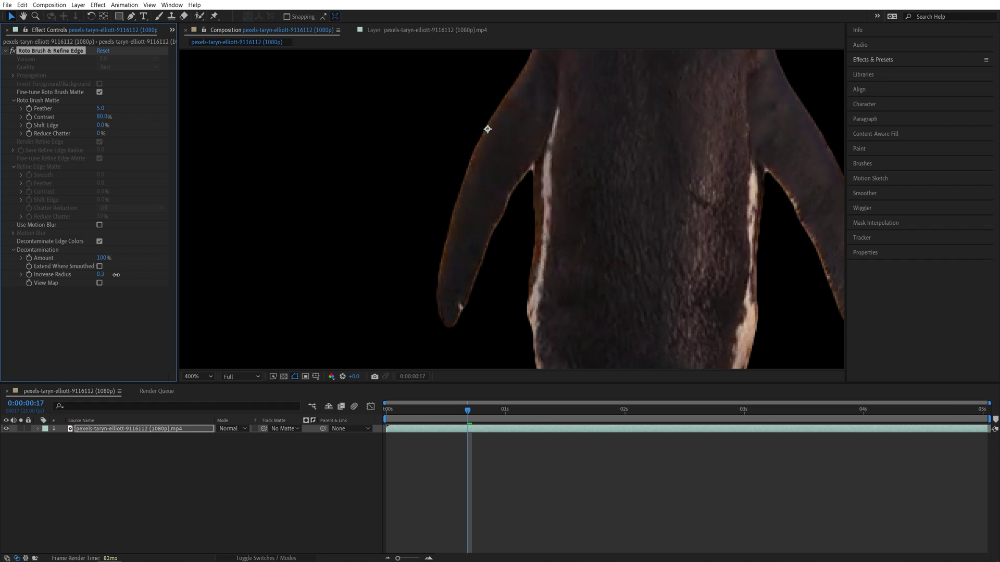
key(shift+slash)
key(Home)
key(space)
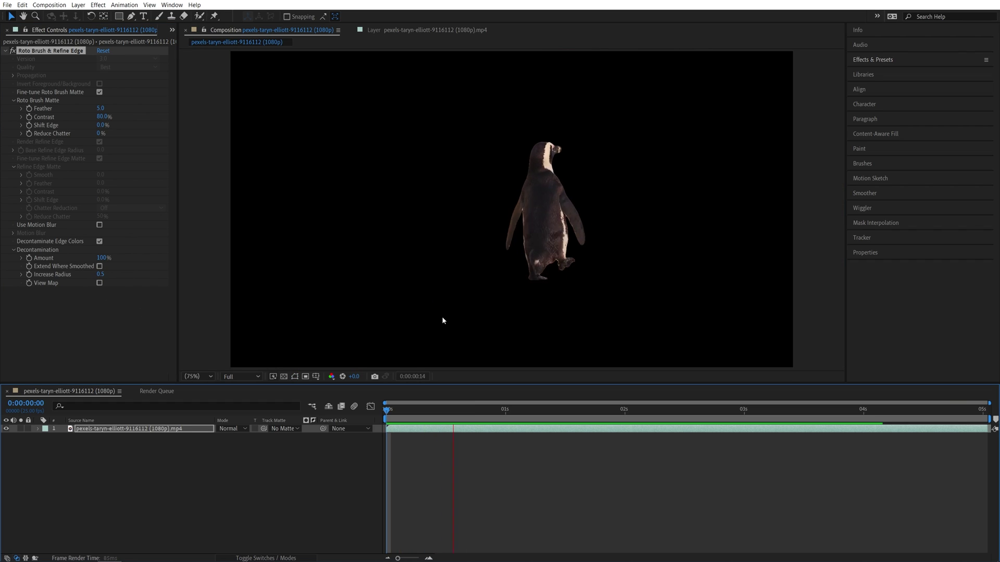